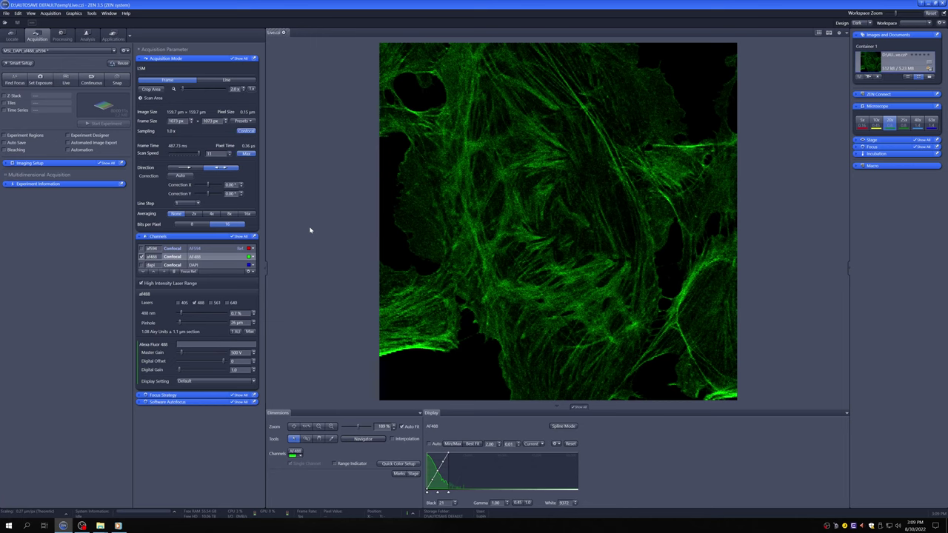
Open the experiment dropdown while MSI_DAPI_af488_af594 is loaded to list the saved configurations
click(82, 52)
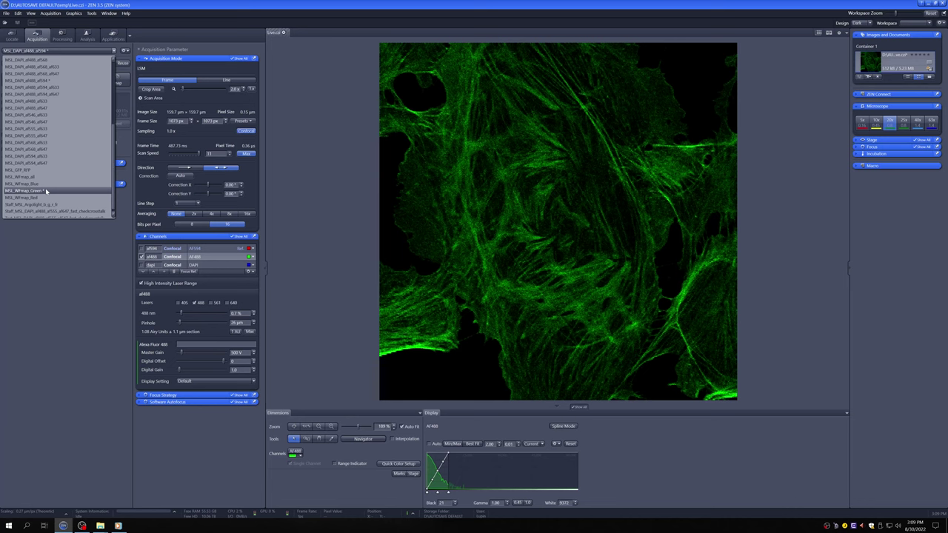
Load the MSI_WFmap_Green experiment and start the live camera view of the Green AF488 channel
click(46, 190)
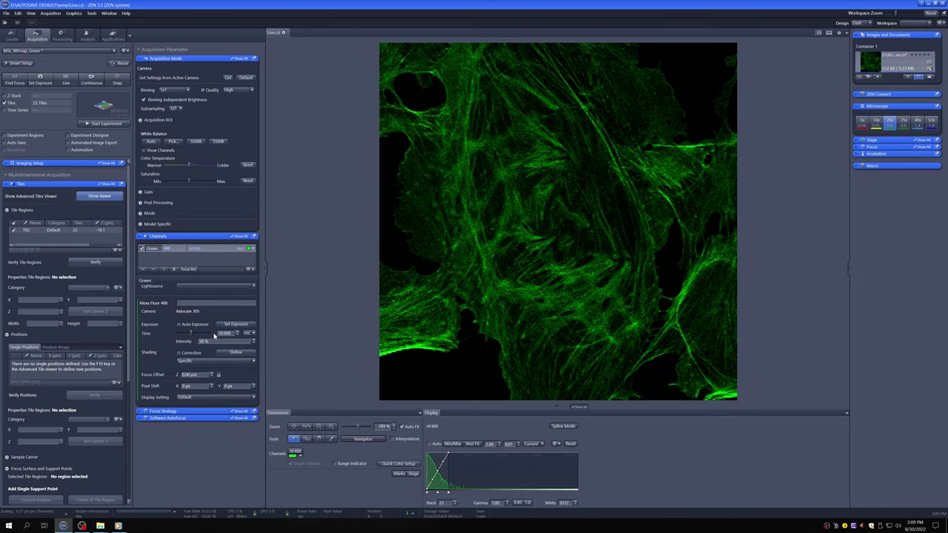
click(65, 82)
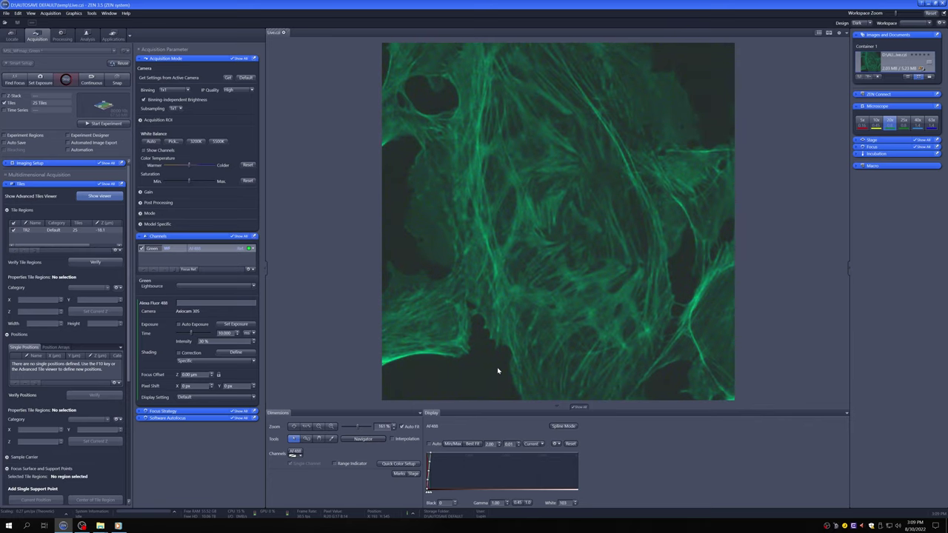
Reset the display, set gamma to 1.00 and lower the white point to brighten the fibres
click(570, 444)
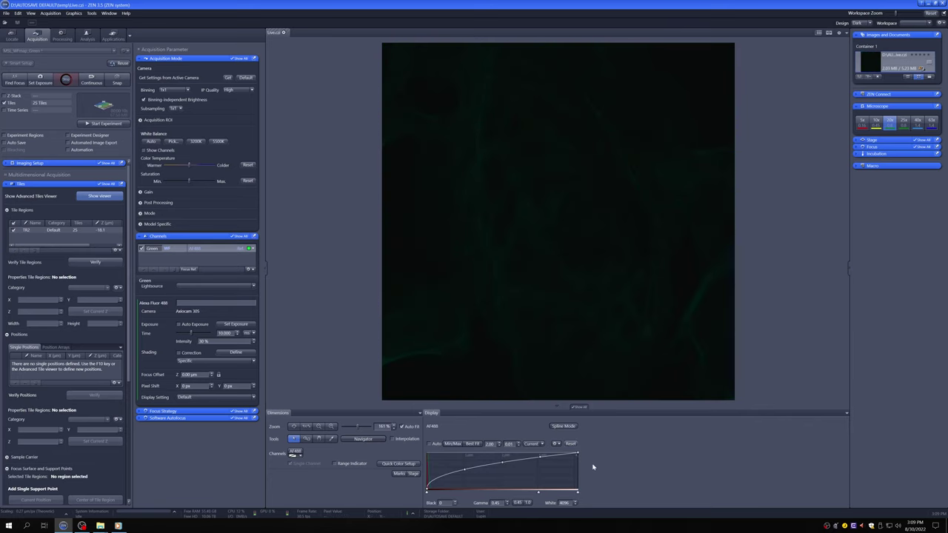
click(530, 504)
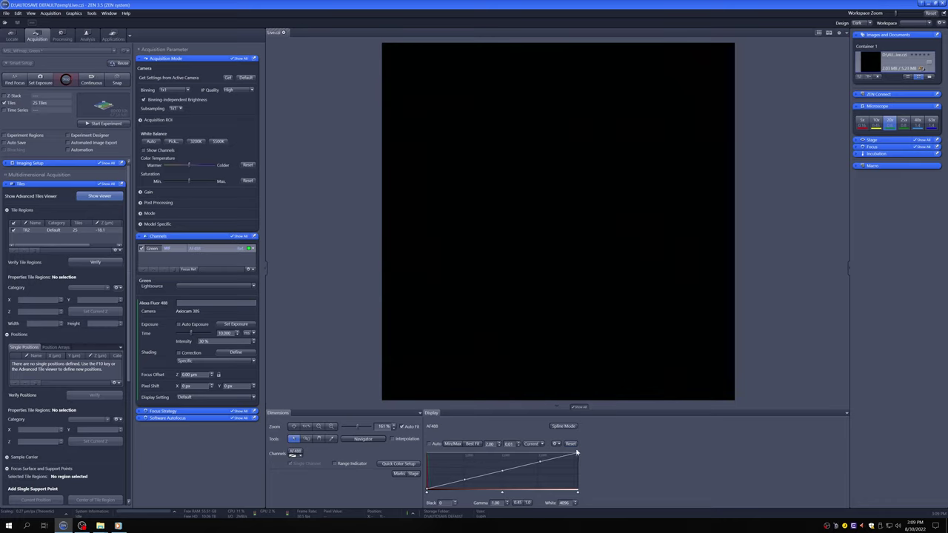
drag(577, 453, 430, 456)
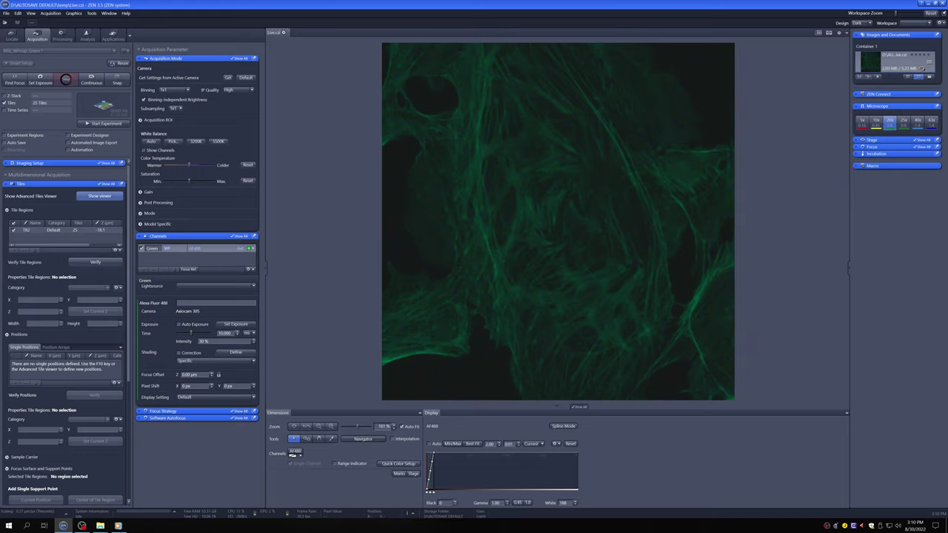
Try a 2 ms exposure, return to 10 ms, and stop the live camera view
text(2)
key(Return)
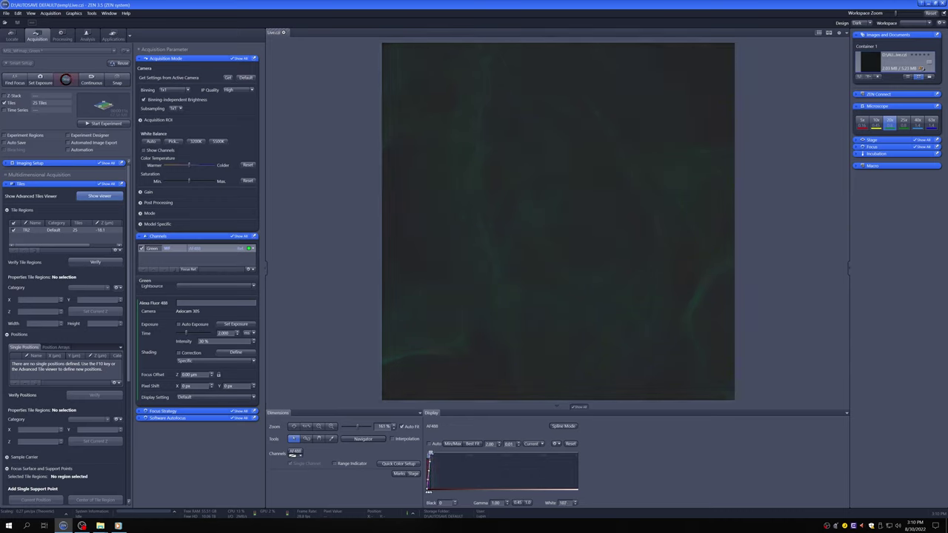
click(203, 335)
click(203, 335)
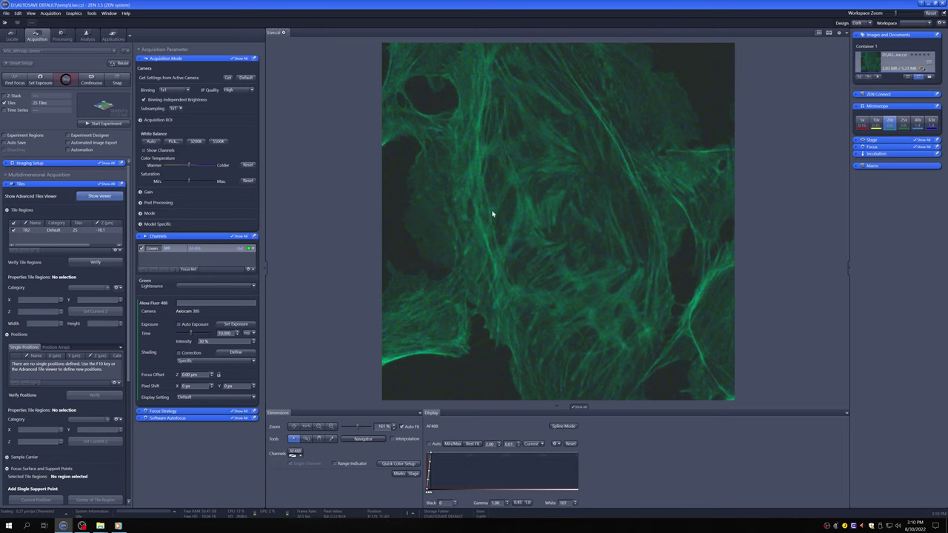
click(67, 81)
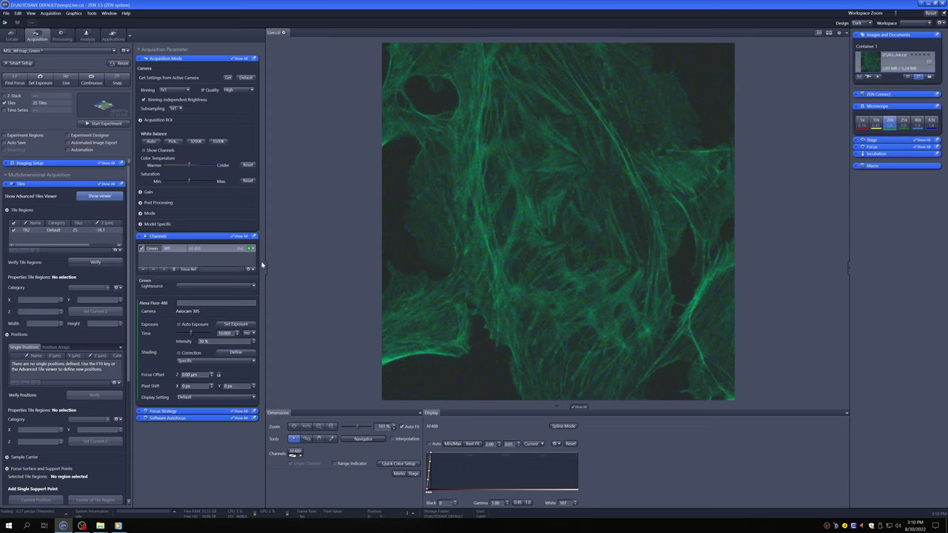
Delete tile region TR2 and add a 1000 × 1000 µm size-defined region TR1 of 49 tiles
click(47, 231)
click(35, 252)
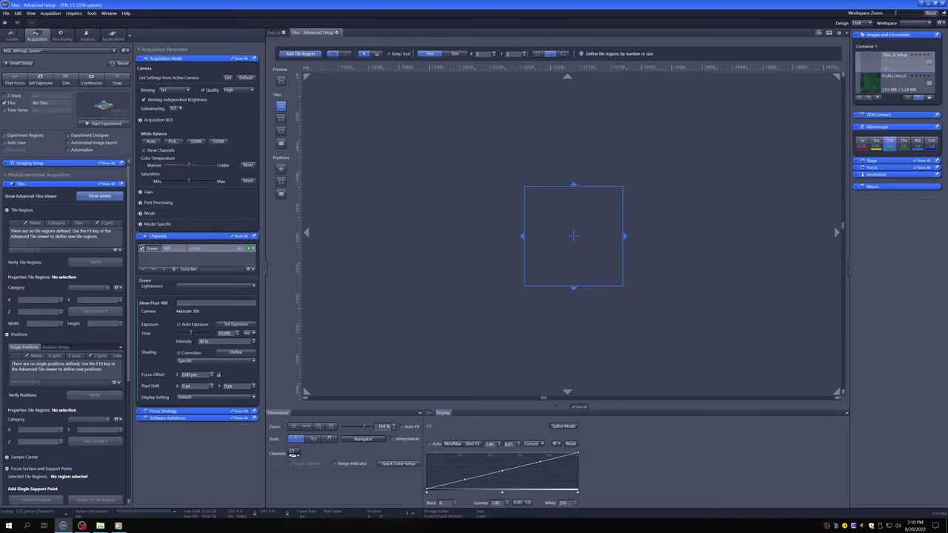
click(452, 54)
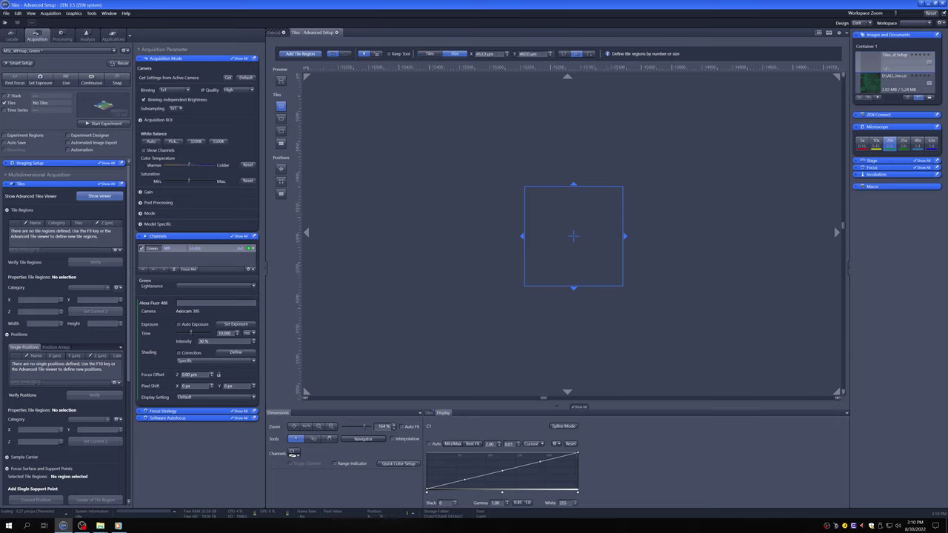
text(10.)
text(000)
key(Return)
text(1000)
click(300, 53)
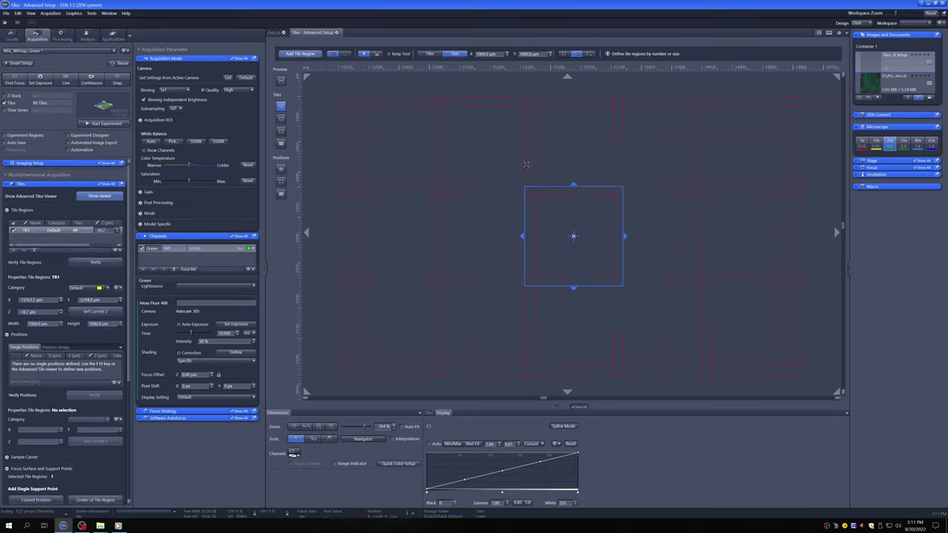
scroll(615, 216, down, 3)
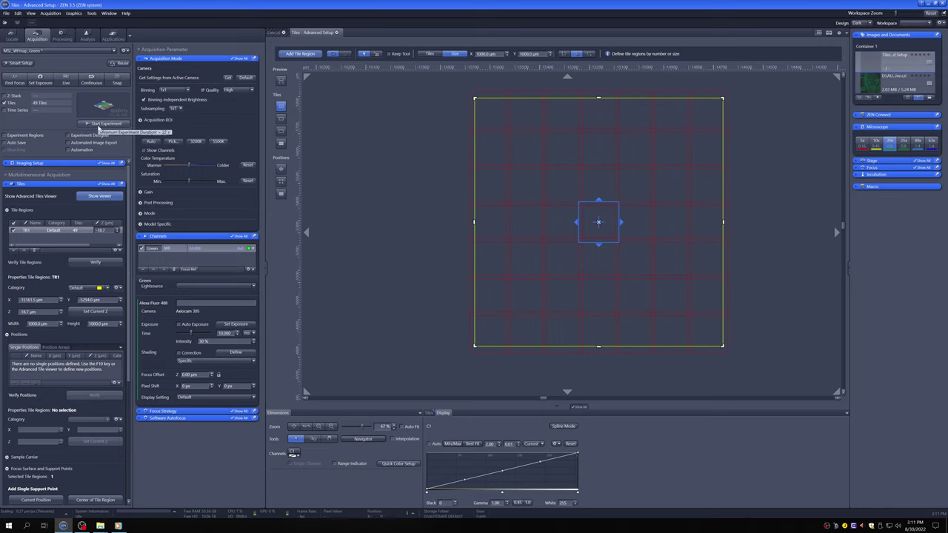
Start the 49-tile widefield scan, resetting the display and zooming out to follow the stitched mosaic
click(98, 126)
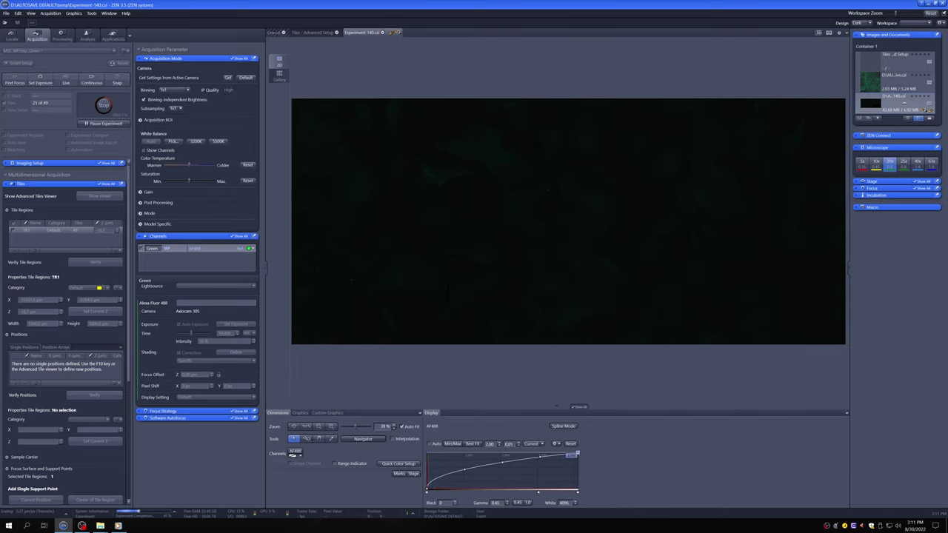
click(451, 442)
scroll(533, 366, down, 5)
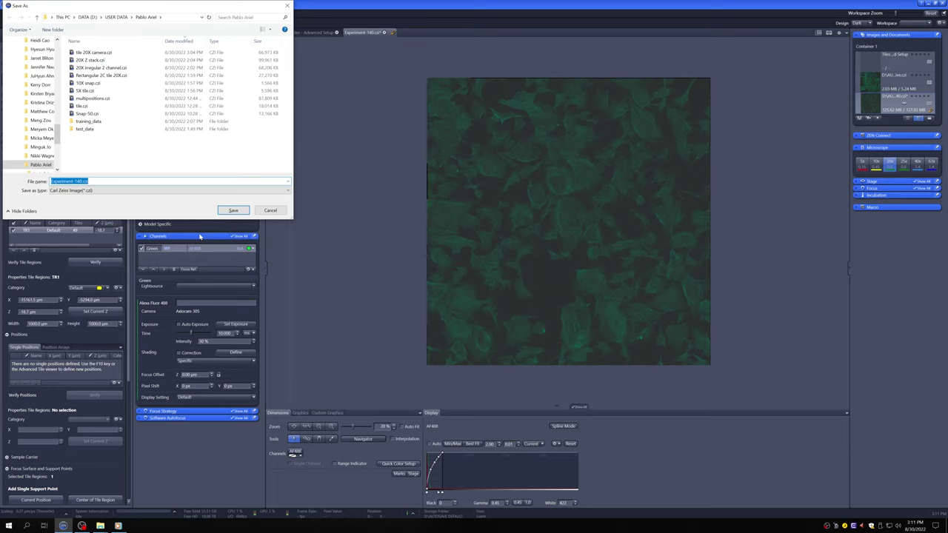
Save the stitched green mosaic under the file name 'camera map'
text(camera mpap)
key(Return)
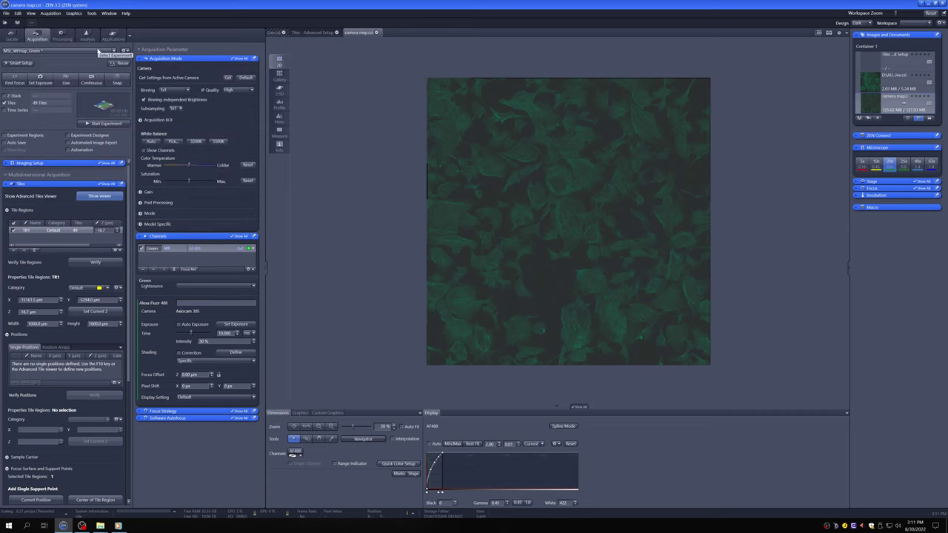
Keep the confocal MSI_DAPI_af488_af594 experiment and enable Tiles to show the Advanced Setup viewer
click(102, 52)
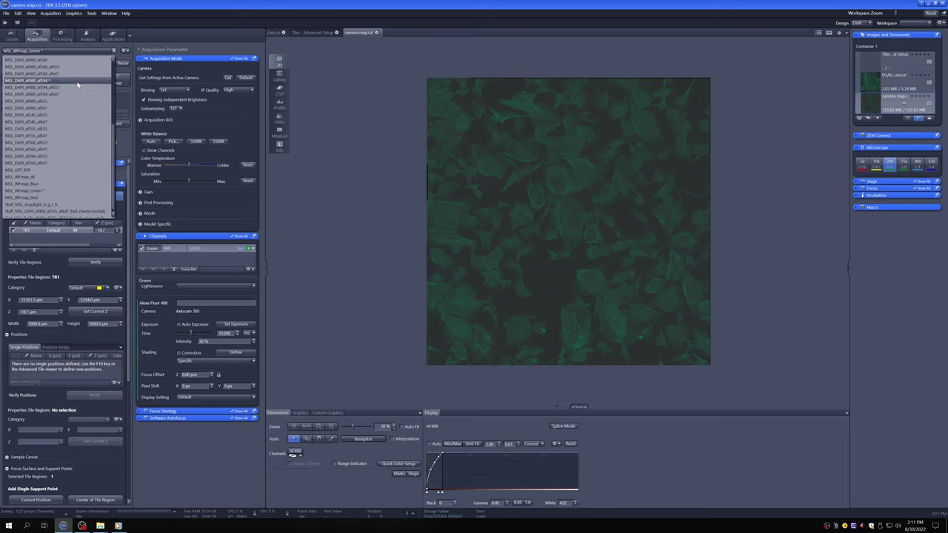
key(Escape)
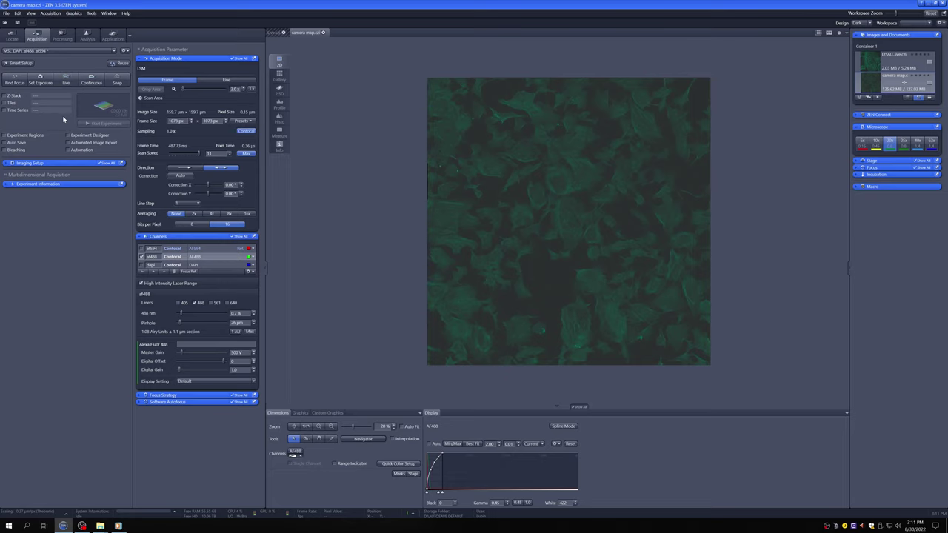
click(7, 105)
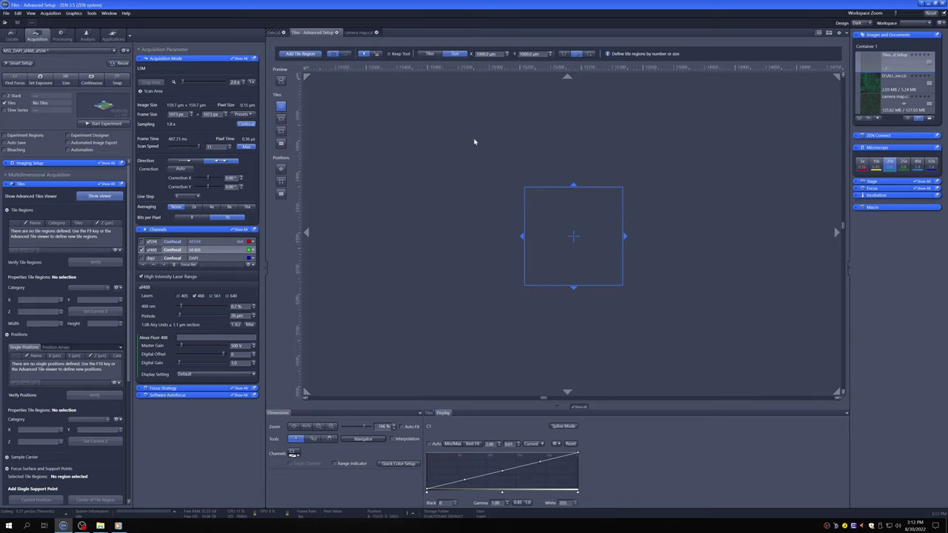
Import camera map.czi as the tile view's preview image and move the stage to its upper-left area
right_click(453, 166)
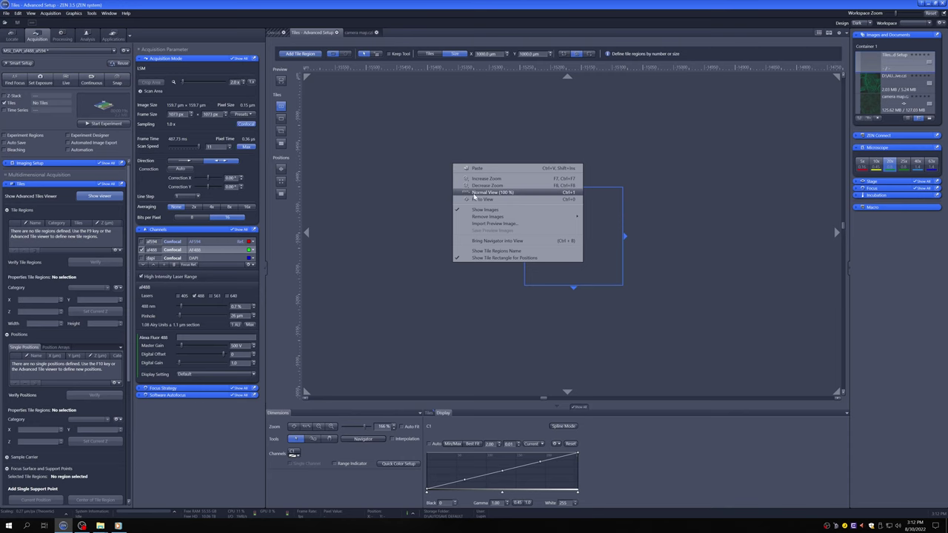
click(485, 224)
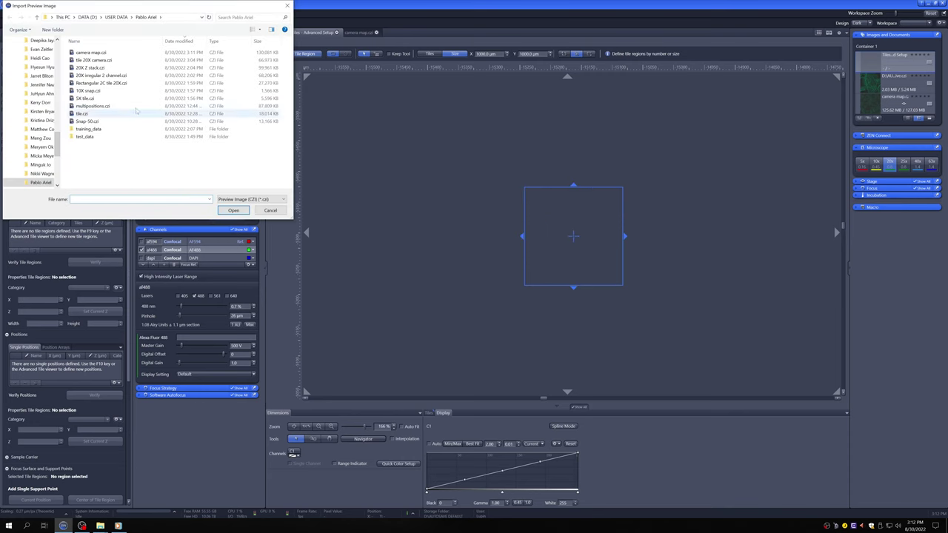
click(91, 54)
click(234, 210)
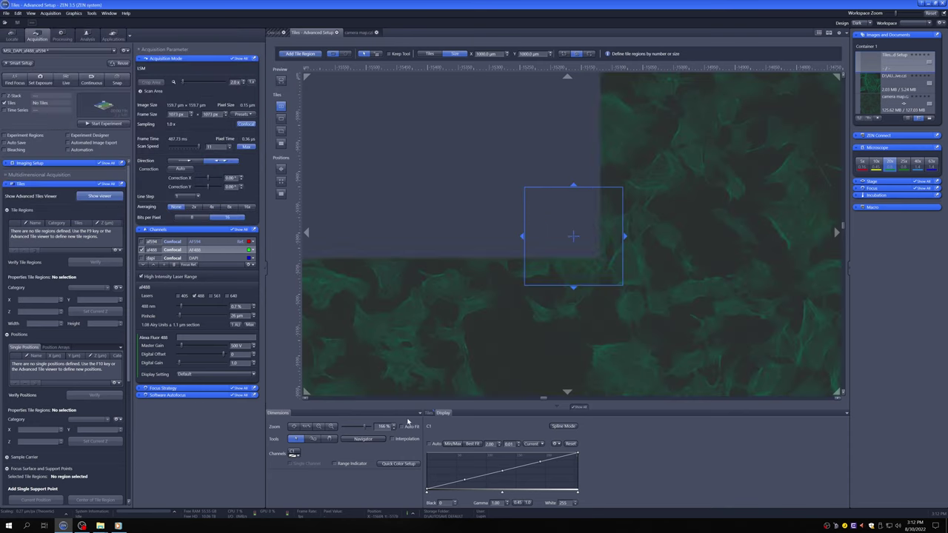
scroll(602, 244, down, 5)
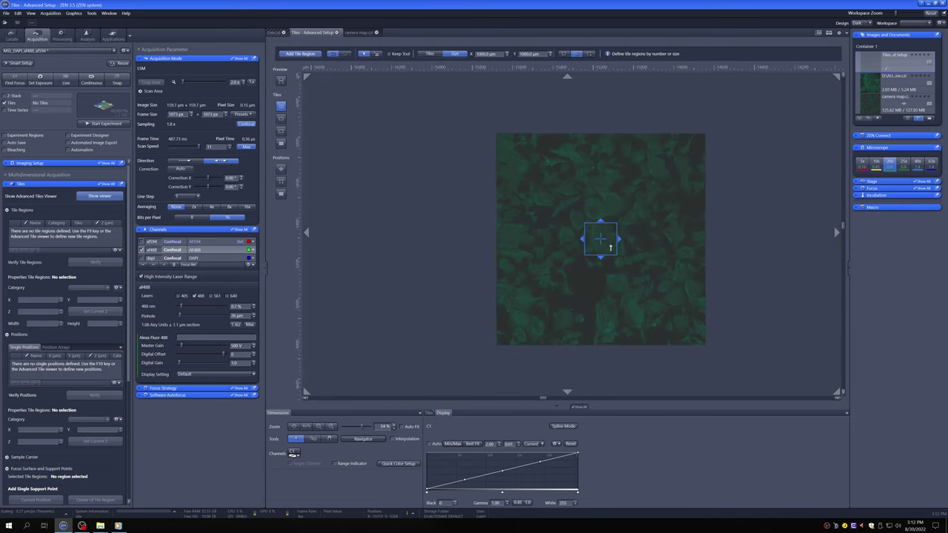
double_click(507, 160)
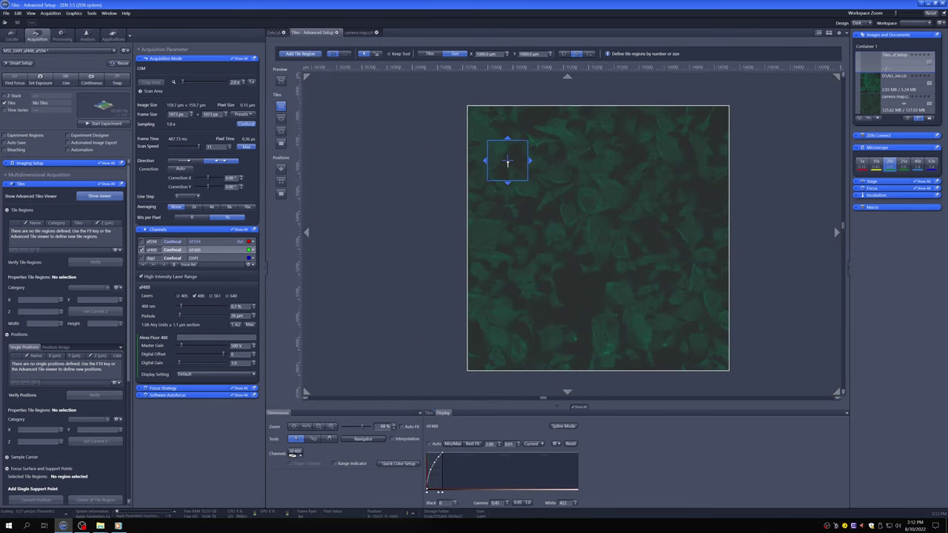
Start live confocal scanning, stretch the display to Min/Max and lower the white point
click(66, 79)
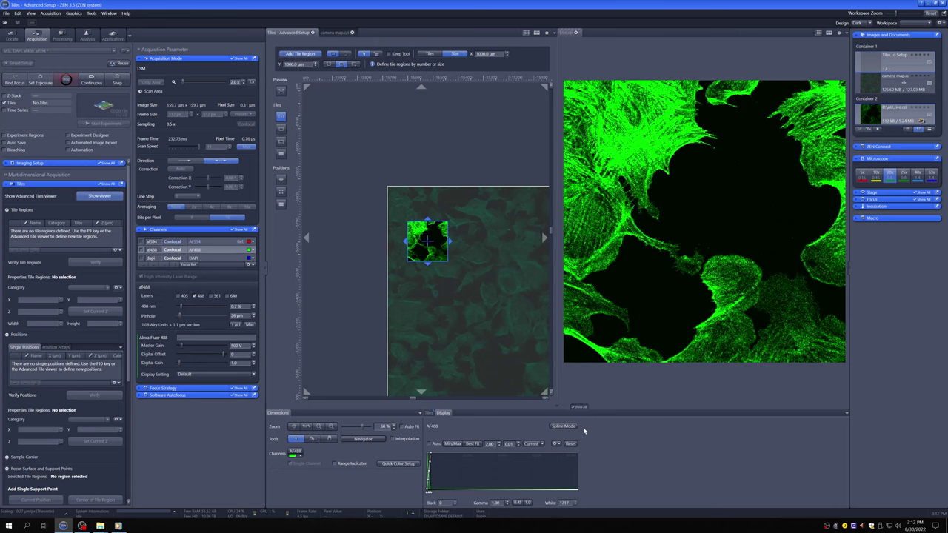
click(453, 444)
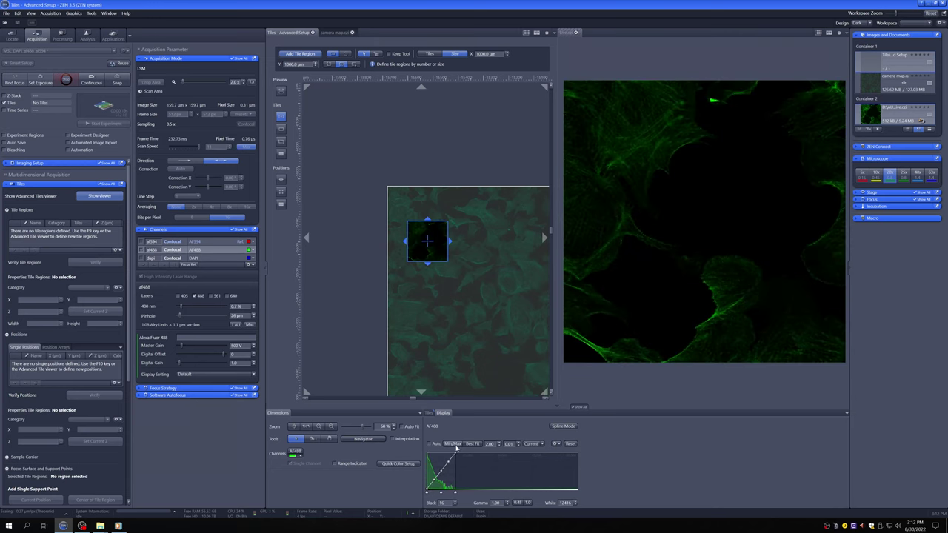
drag(455, 452, 443, 454)
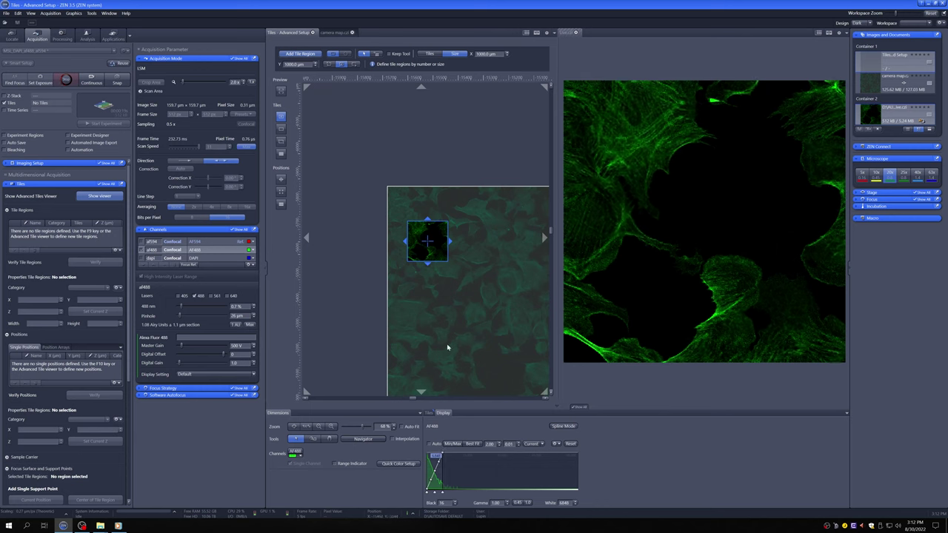
scroll(463, 339, down, 1)
drag(463, 338, 380, 269)
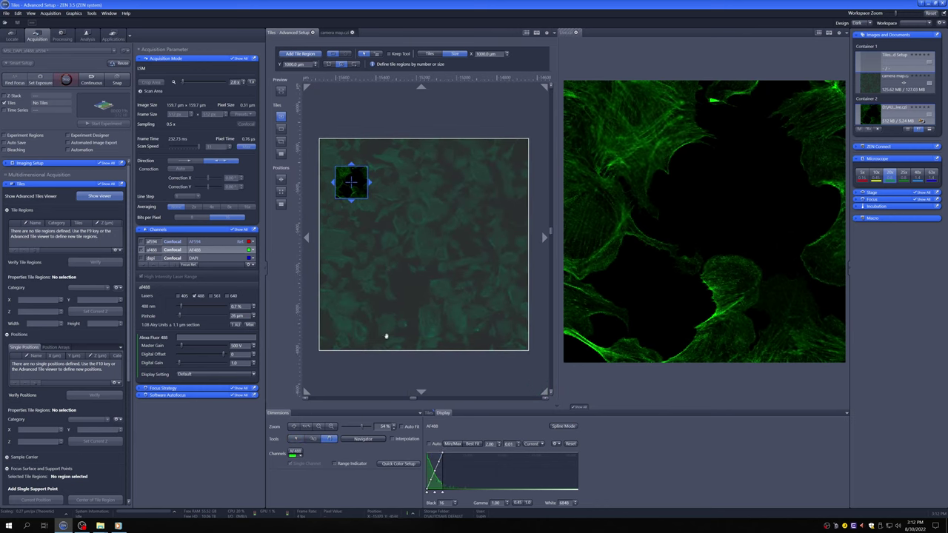
Move the stage to six cell fields picked across the camera map preview
click(296, 440)
double_click(398, 246)
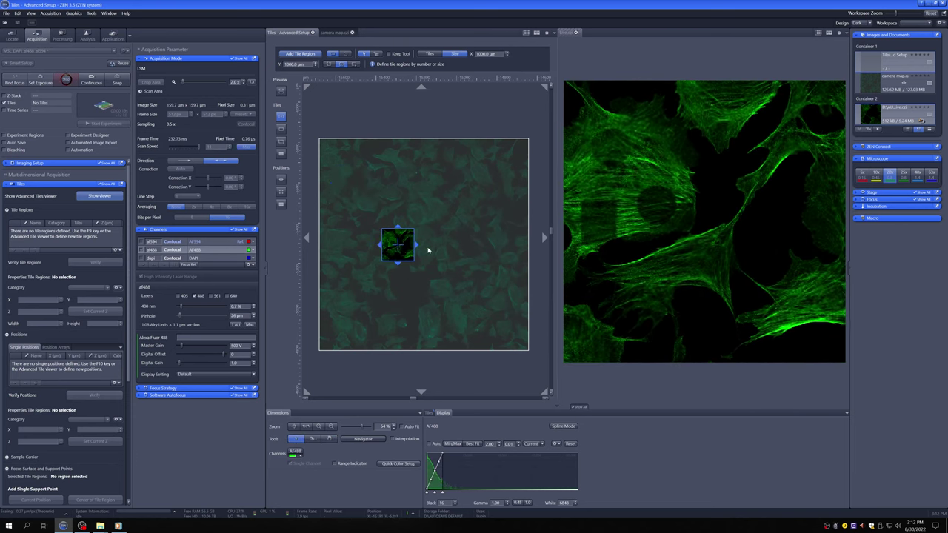
double_click(481, 181)
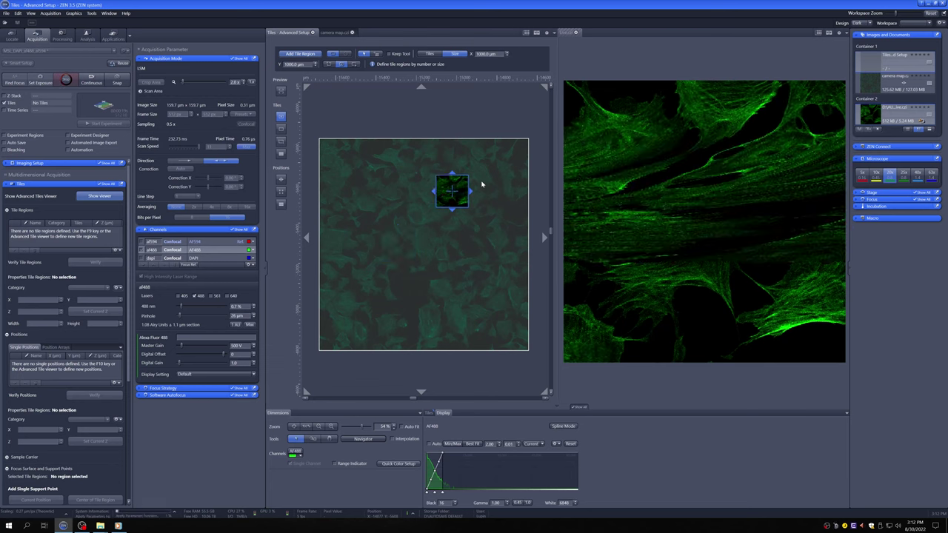
double_click(495, 245)
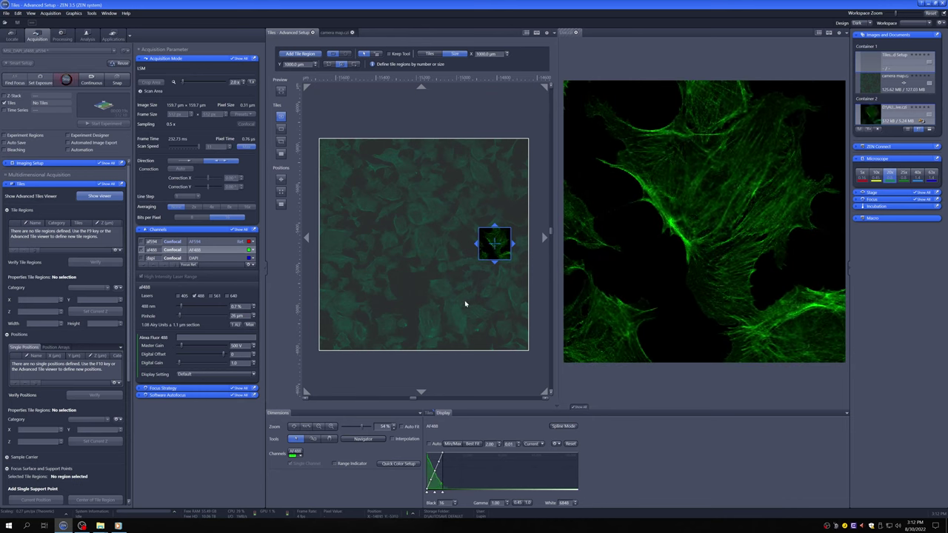
double_click(444, 314)
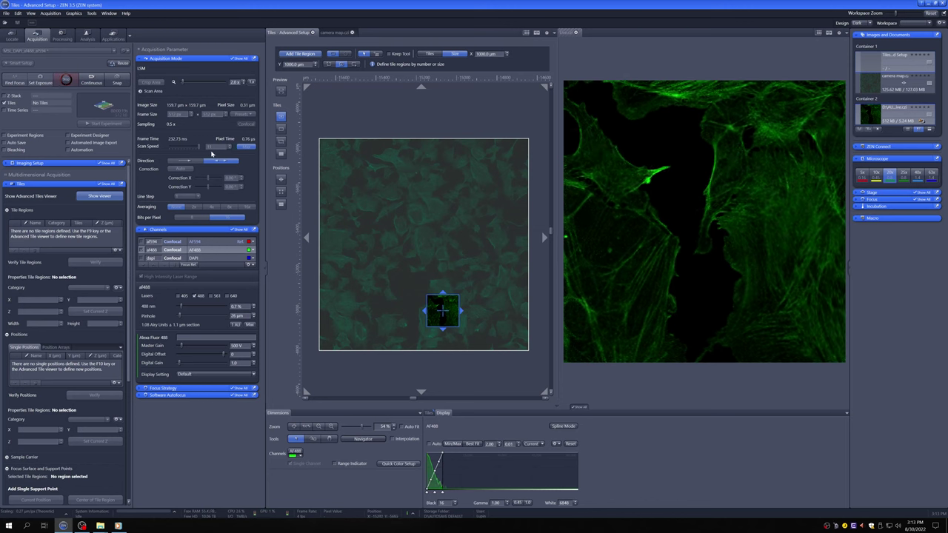
double_click(368, 211)
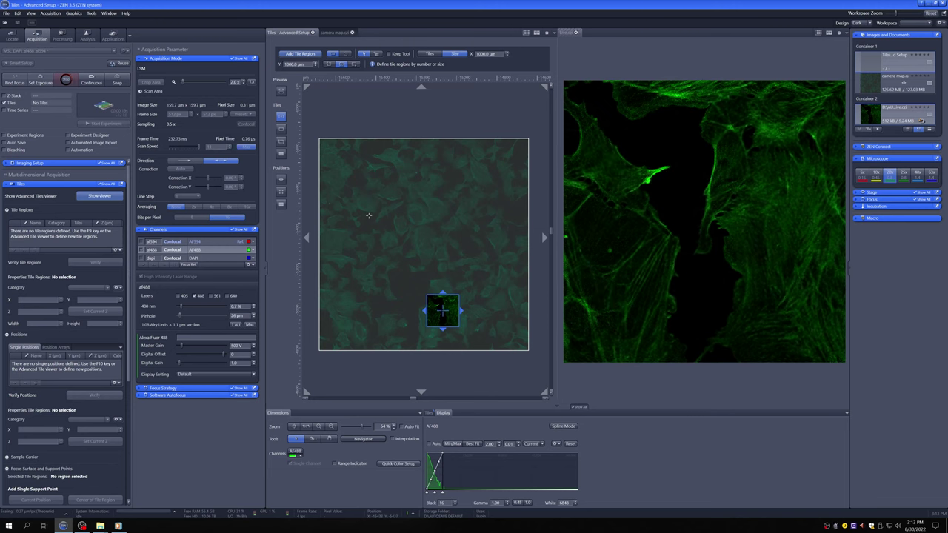
double_click(474, 194)
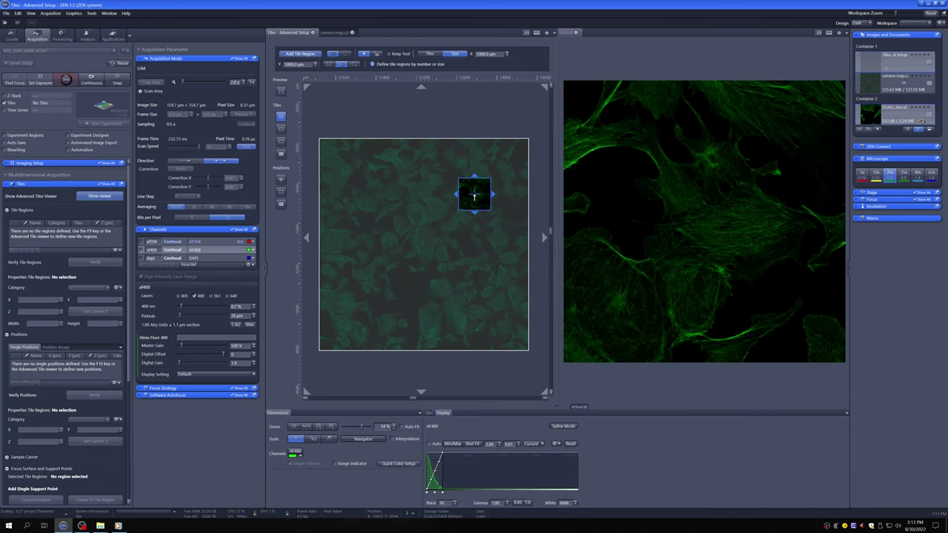